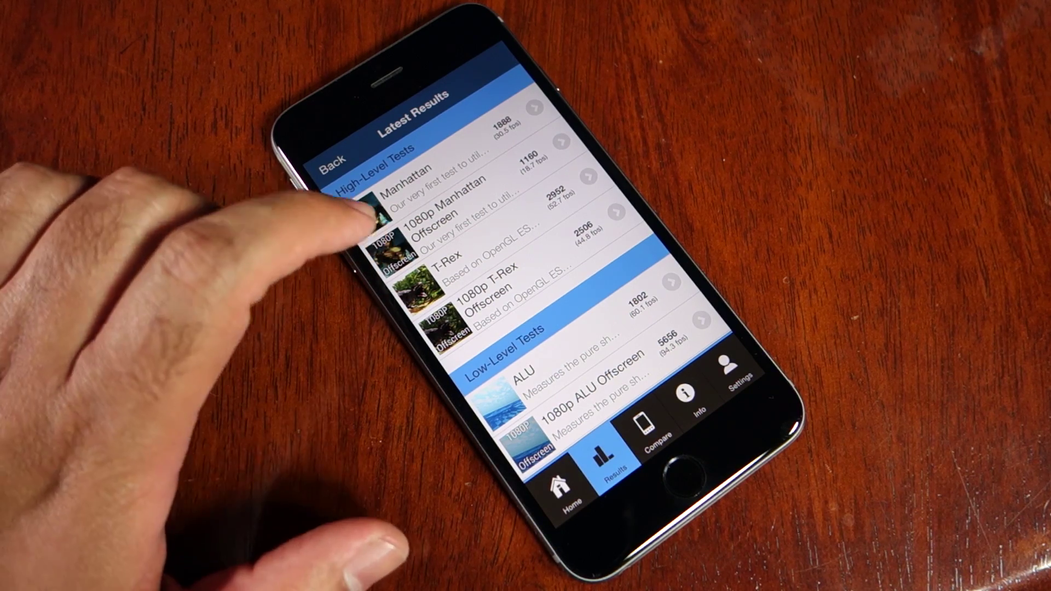
scroll(394, 251, down, 1)
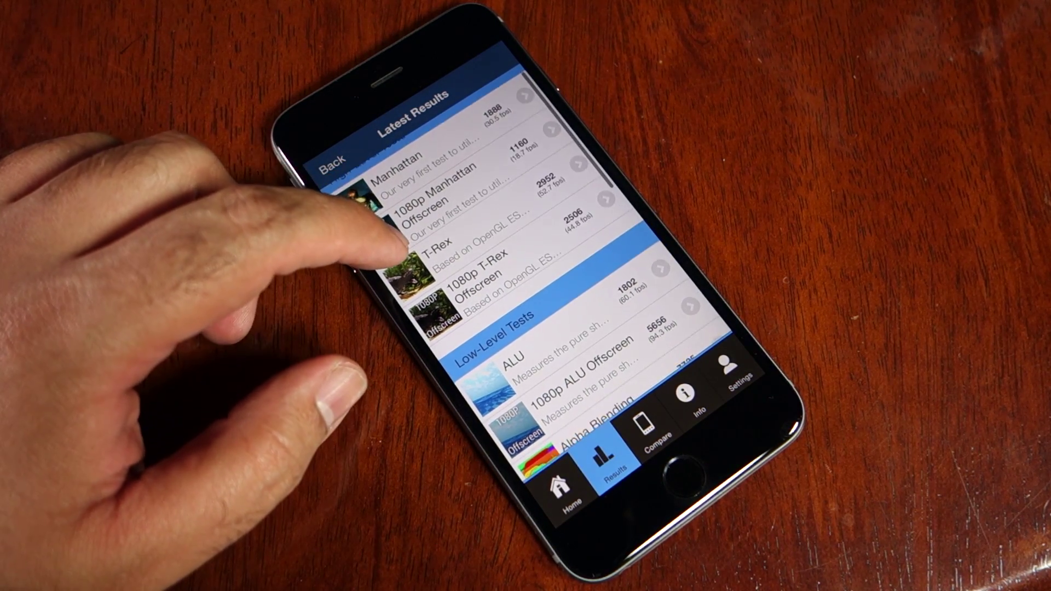
scroll(402, 247, down, 1)
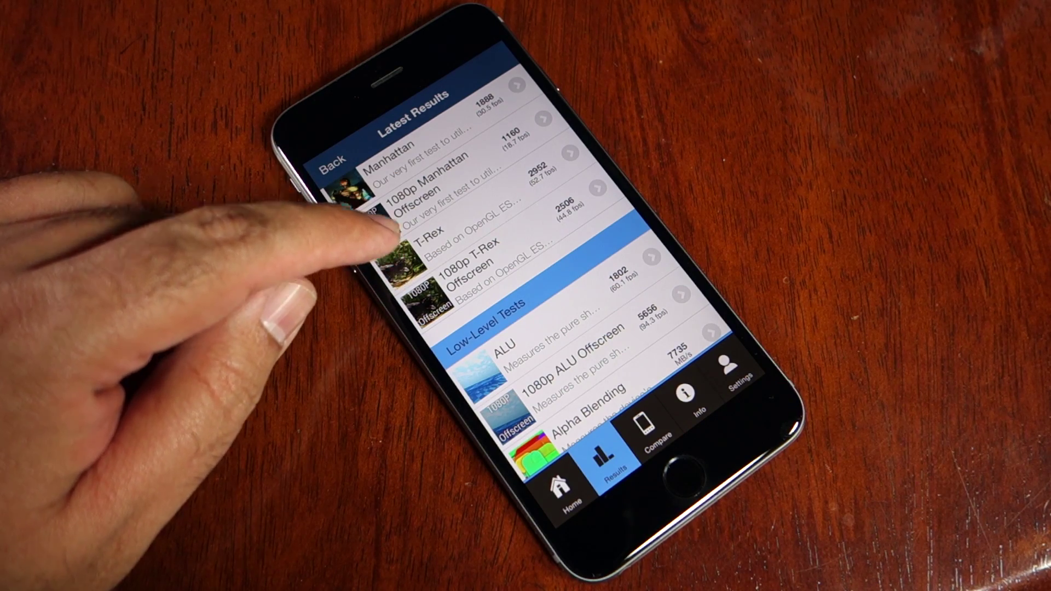
Step: Open the T-Rex test result details in GFXBench
click(398, 235)
click(329, 162)
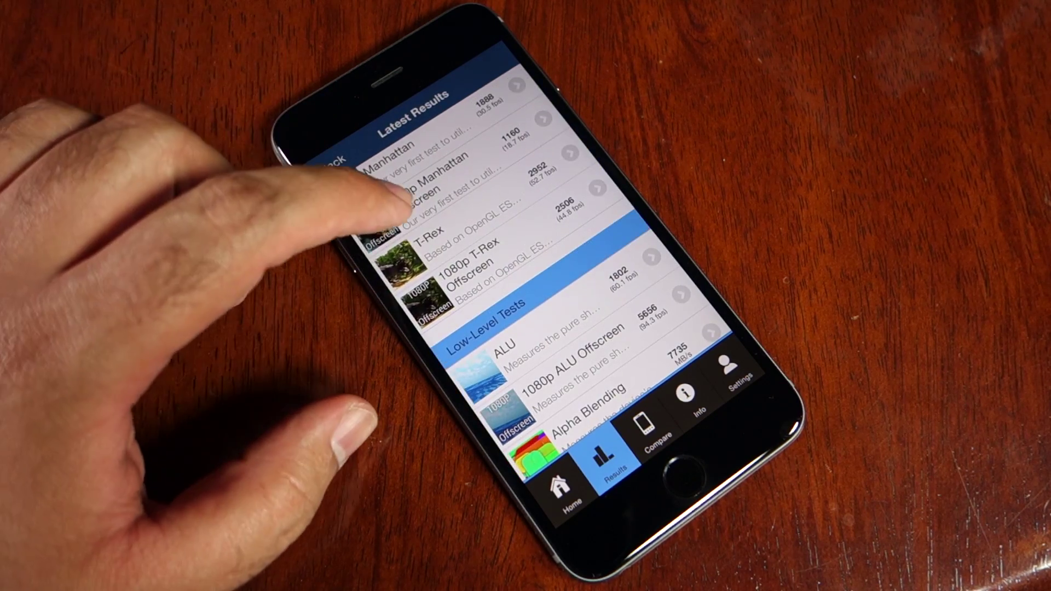
scroll(411, 246, down, 2)
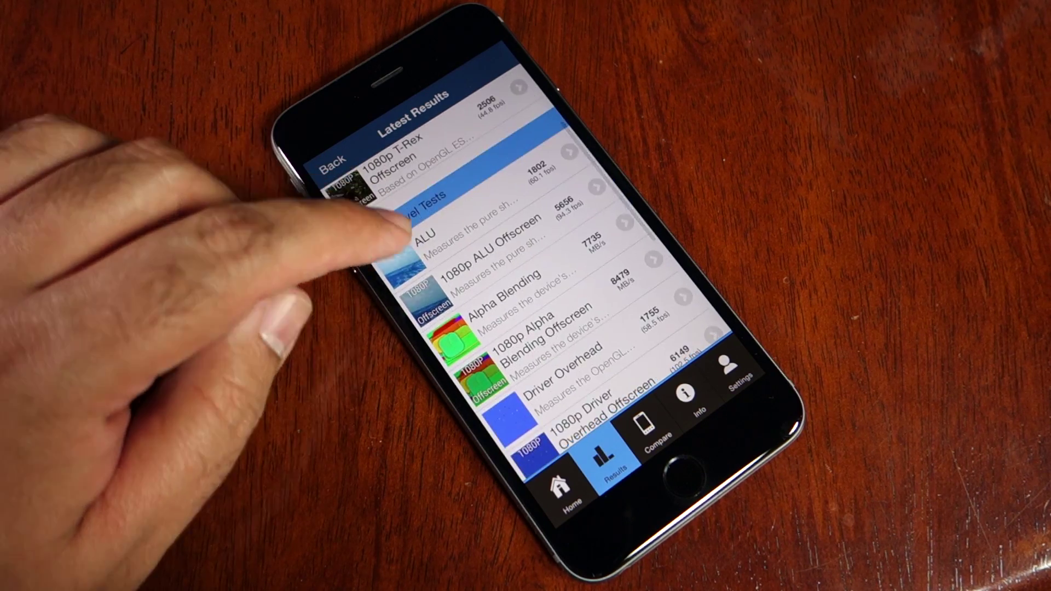
scroll(492, 288, down, 5)
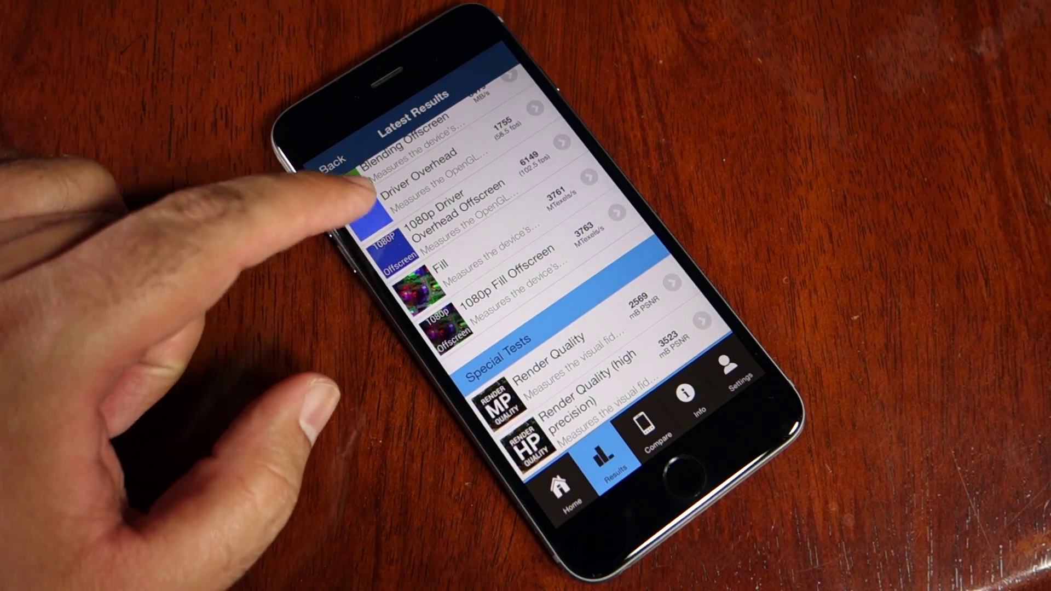
scroll(509, 271, up, 3)
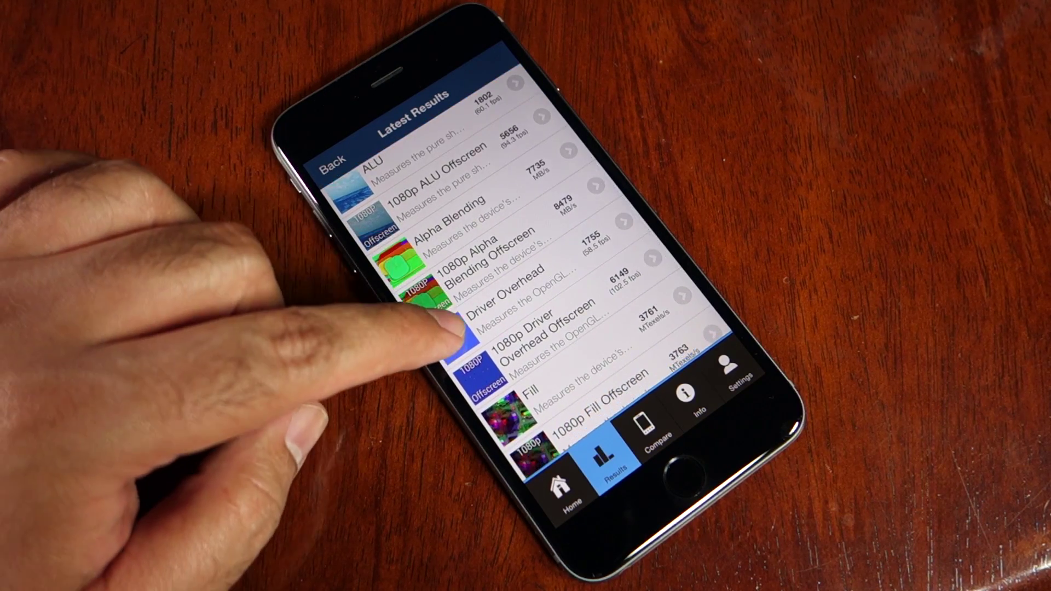
scroll(447, 329, down, 2)
scroll(446, 341, down, 2)
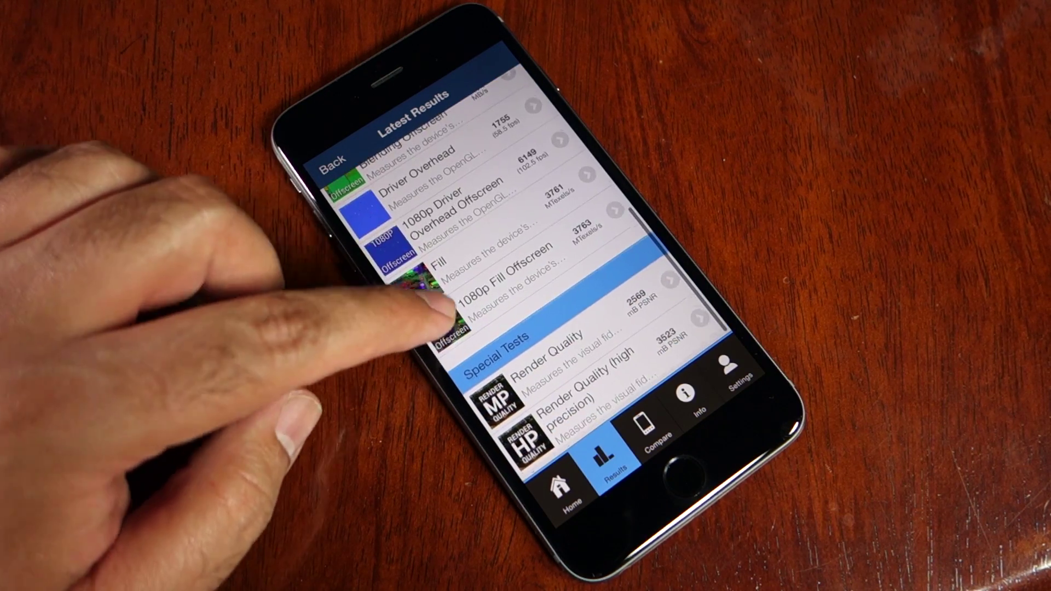
scroll(370, 263, up, 5)
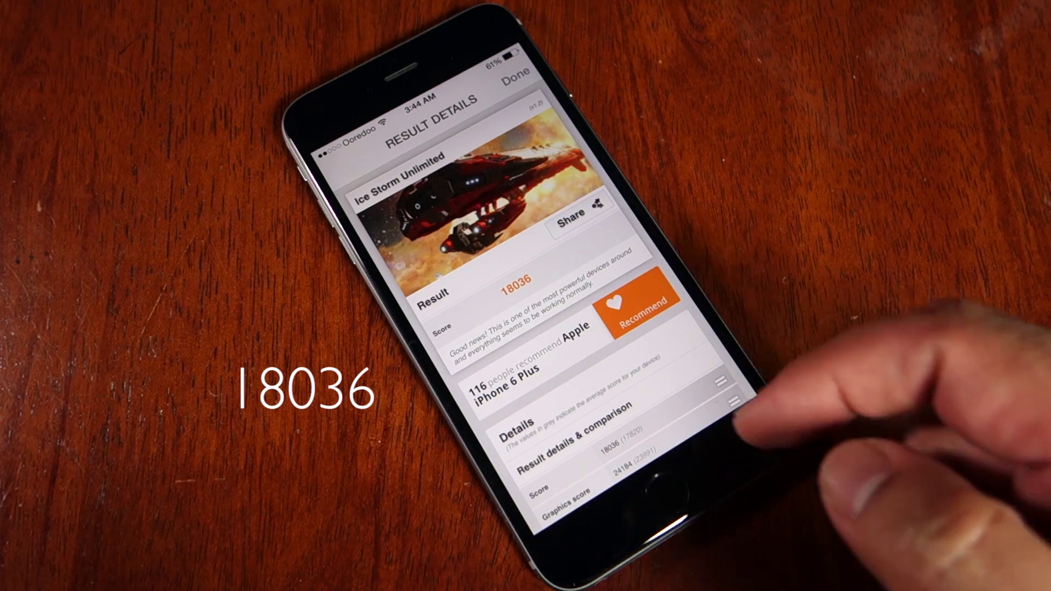
scroll(574, 345, down, 2)
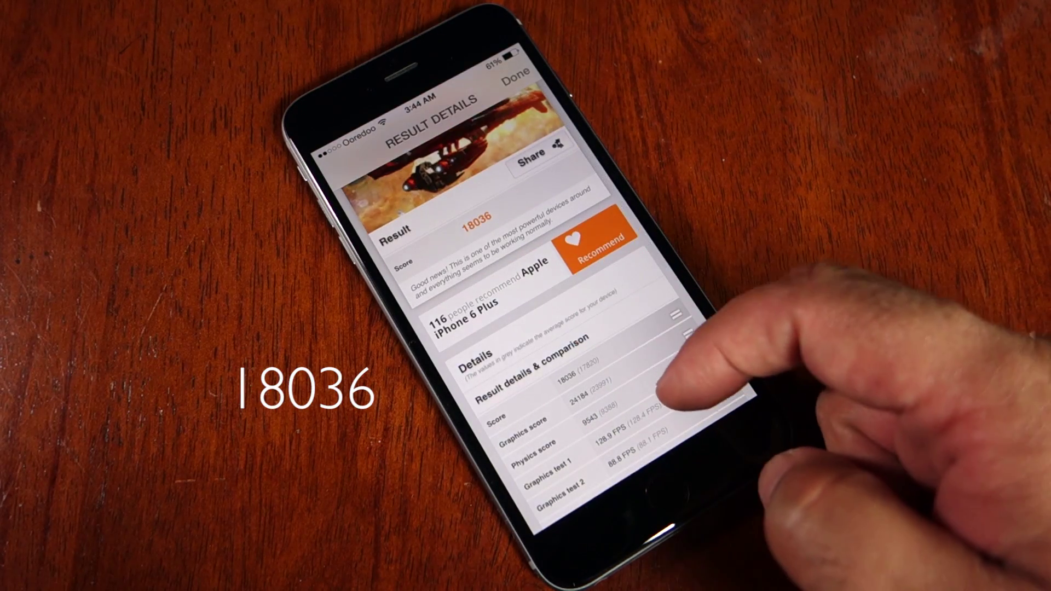
scroll(624, 329, down, 3)
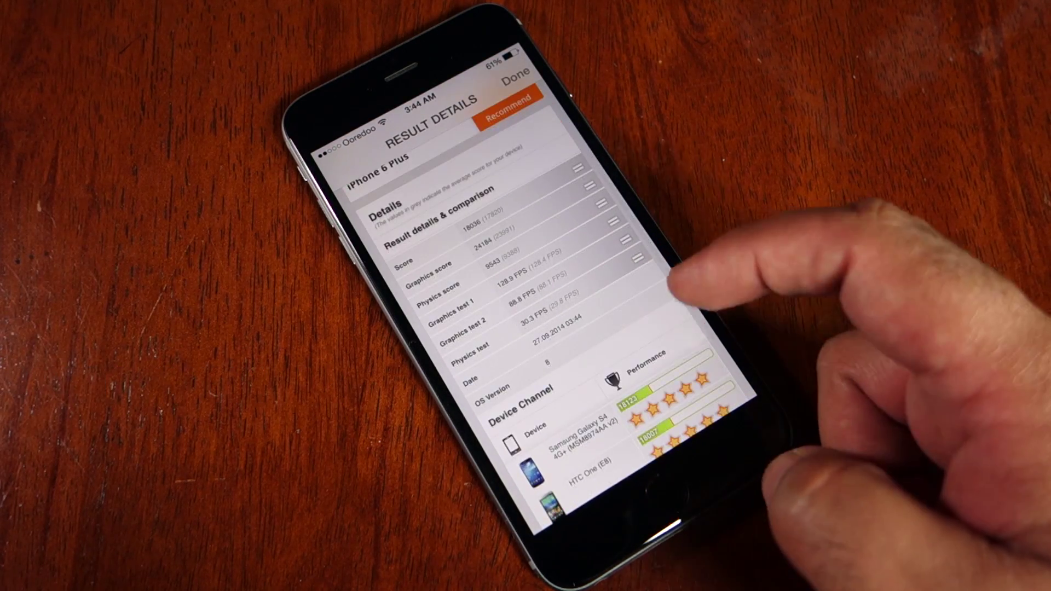
scroll(625, 336, down, 5)
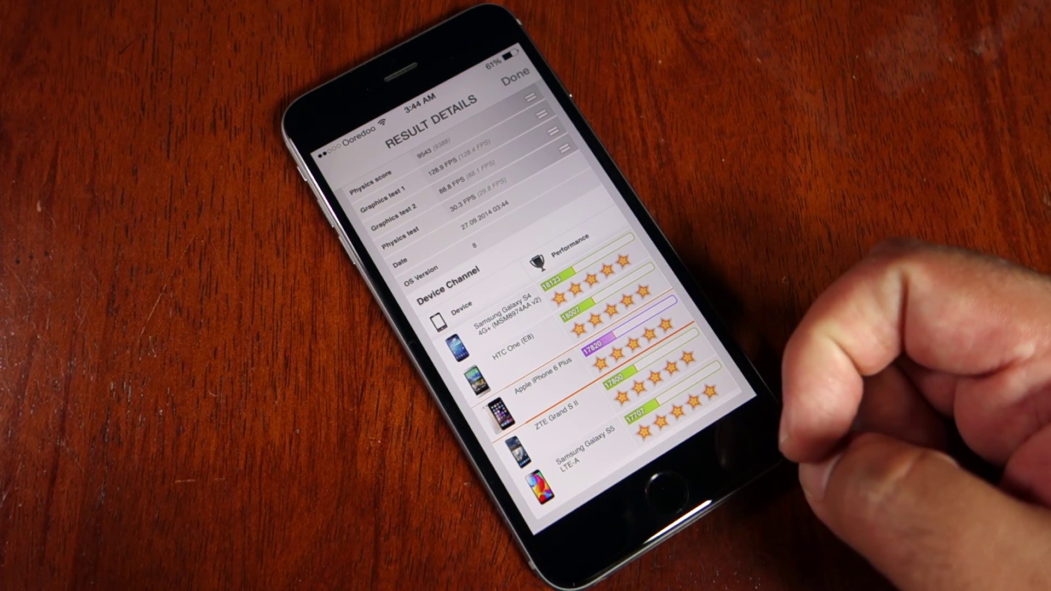
scroll(649, 329, up, 2)
scroll(657, 345, up, 3)
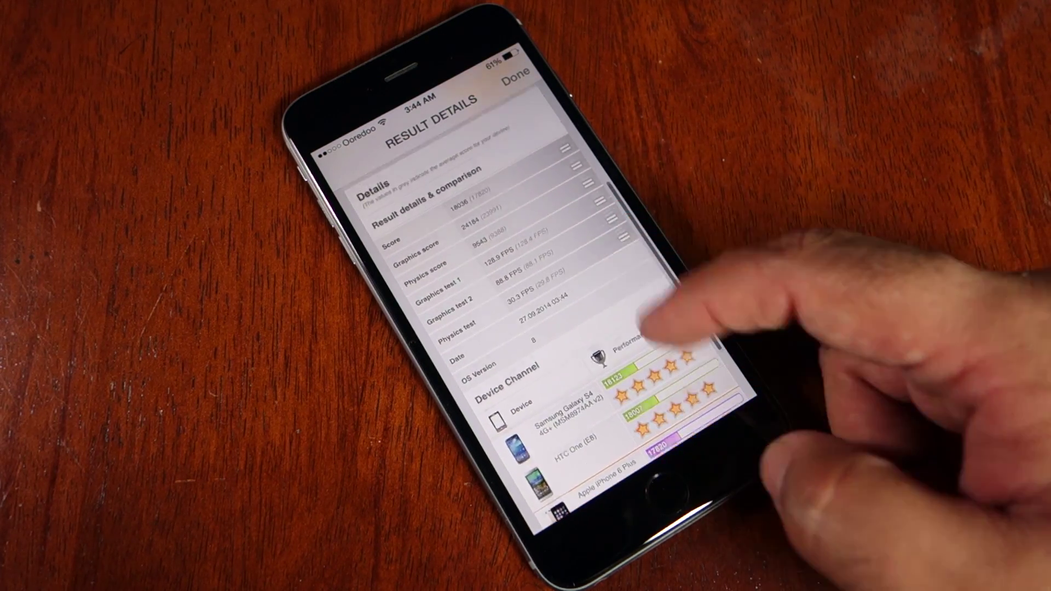
scroll(641, 246, up, 5)
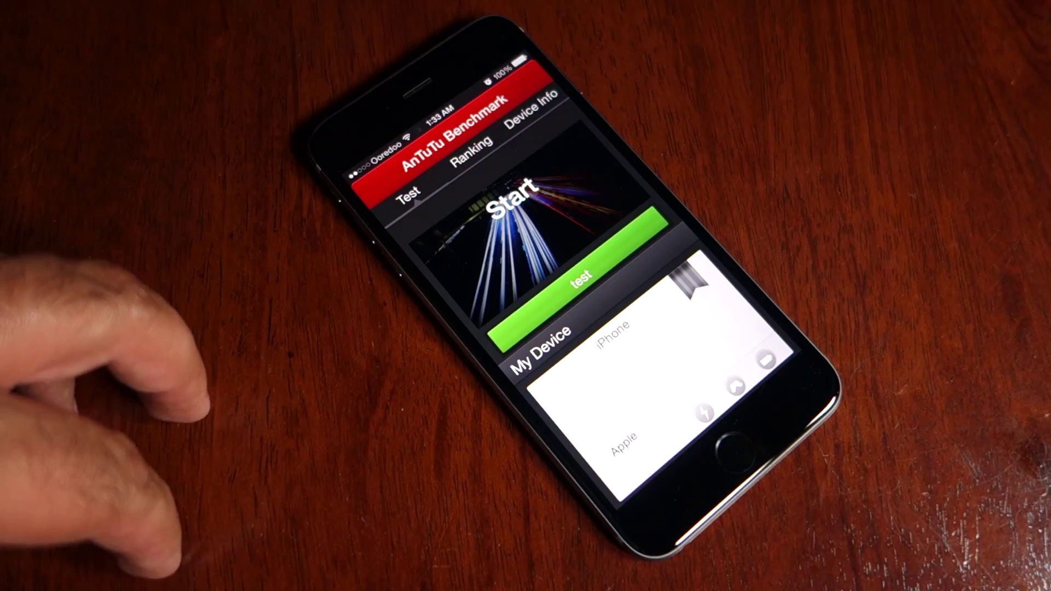
Step: Start the full AnTuTu benchmark run from the test setup
click(566, 275)
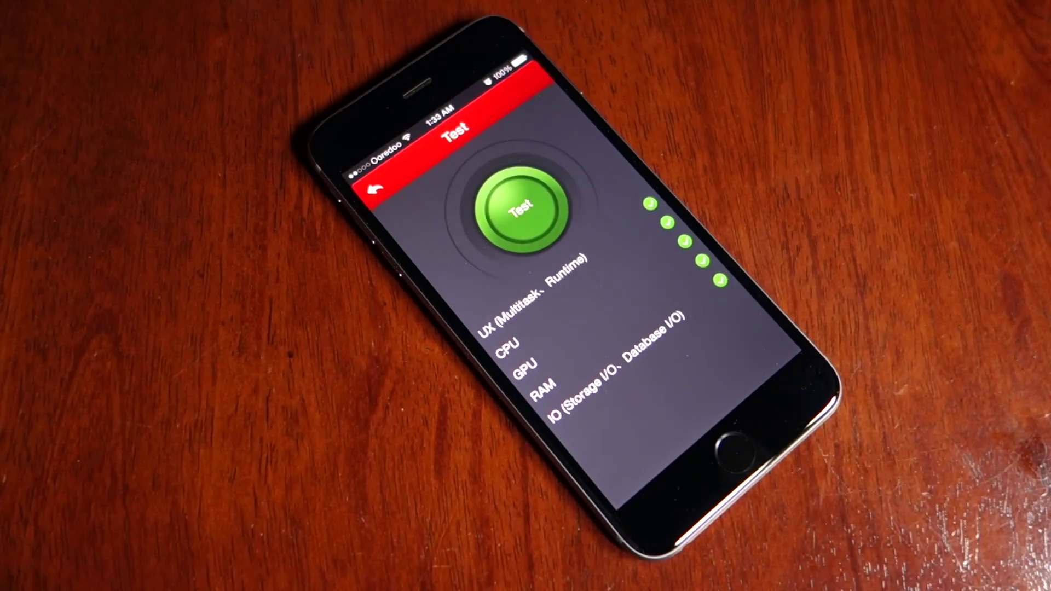
click(522, 206)
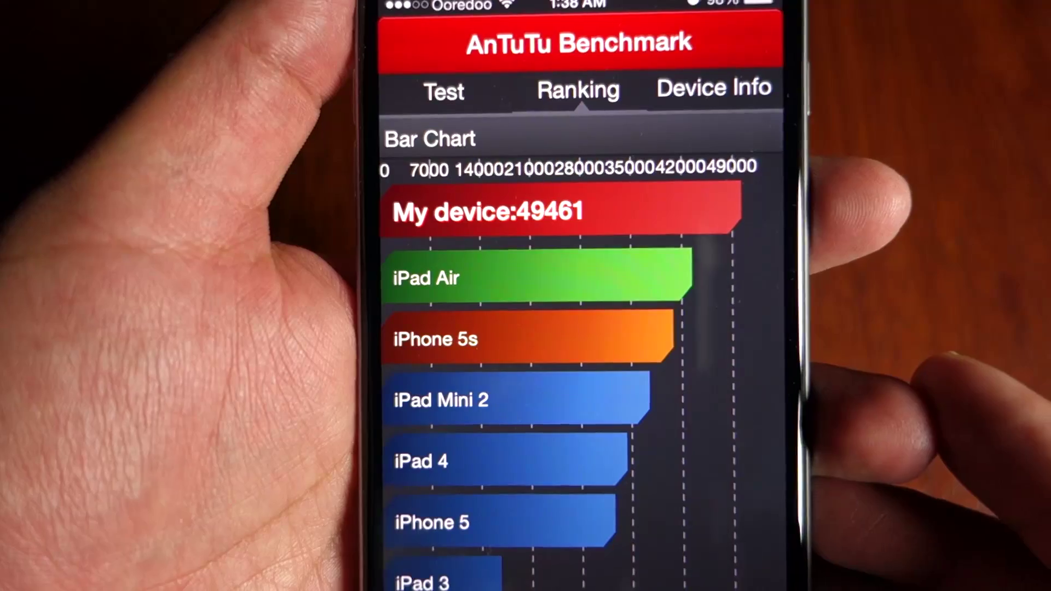
scroll(579, 370, down, 5)
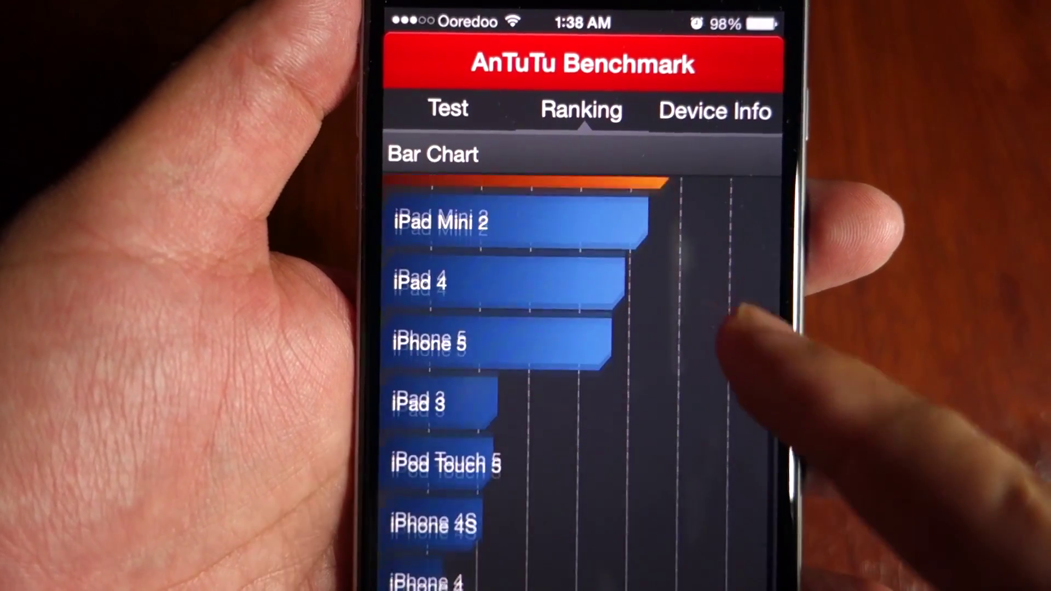
scroll(673, 328, up, 5)
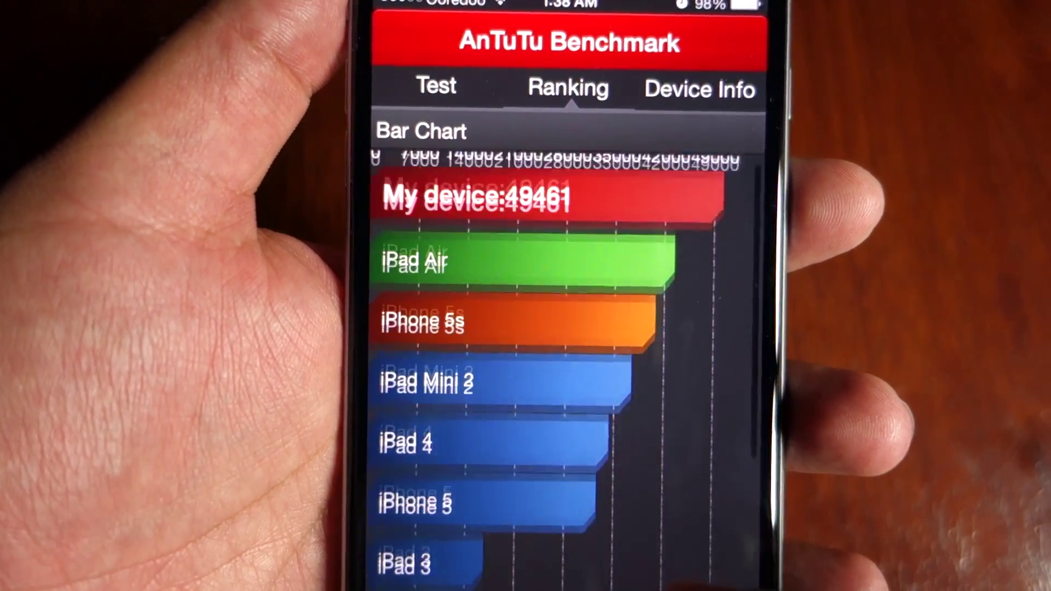